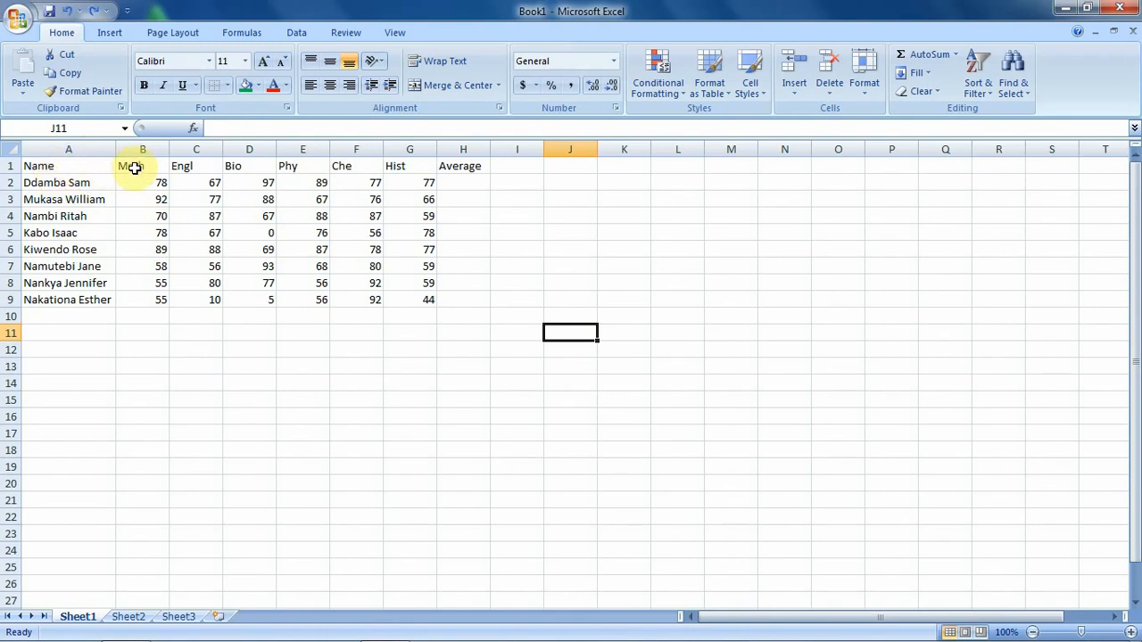
# Make the heading row A1:H1, from Name to Average, bold
pyautogui.click(72, 166)
pyautogui.moveTo(72, 167); pyautogui.dragTo(452, 170)
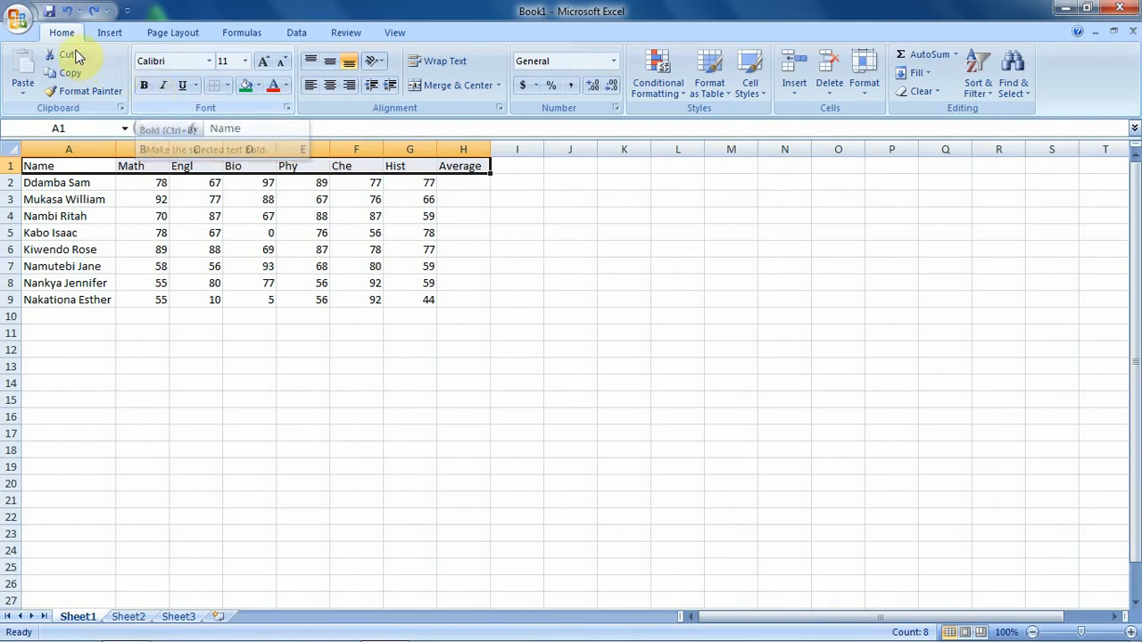
pyautogui.click(145, 86)
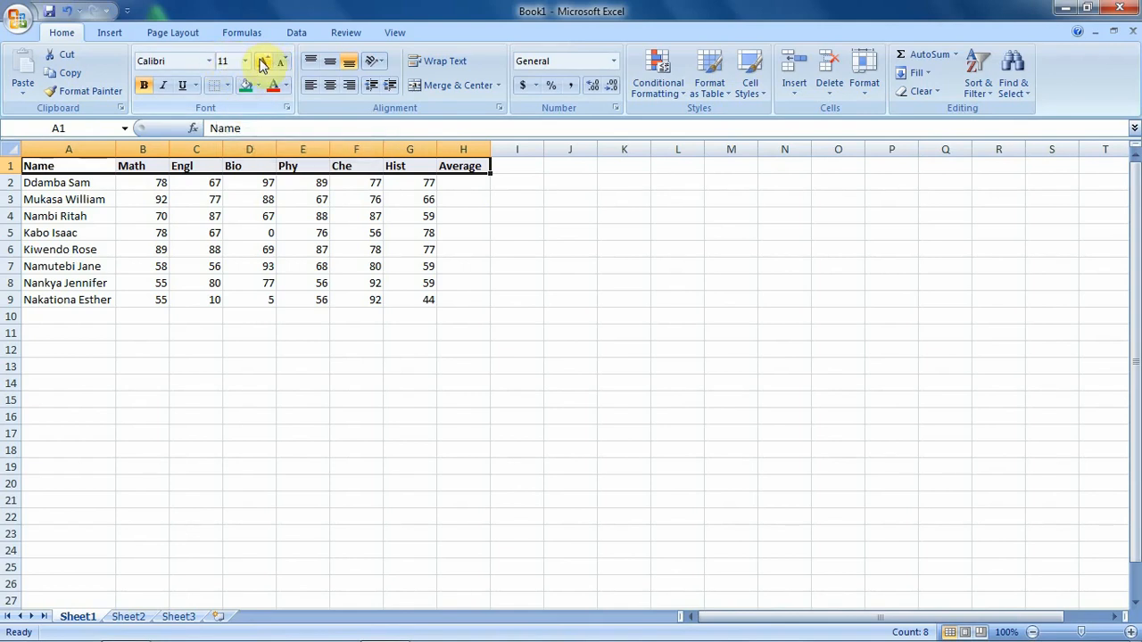
# Enlarge the row 1 headings to font size 16 and colour their text standard red
pyautogui.click(264, 62)
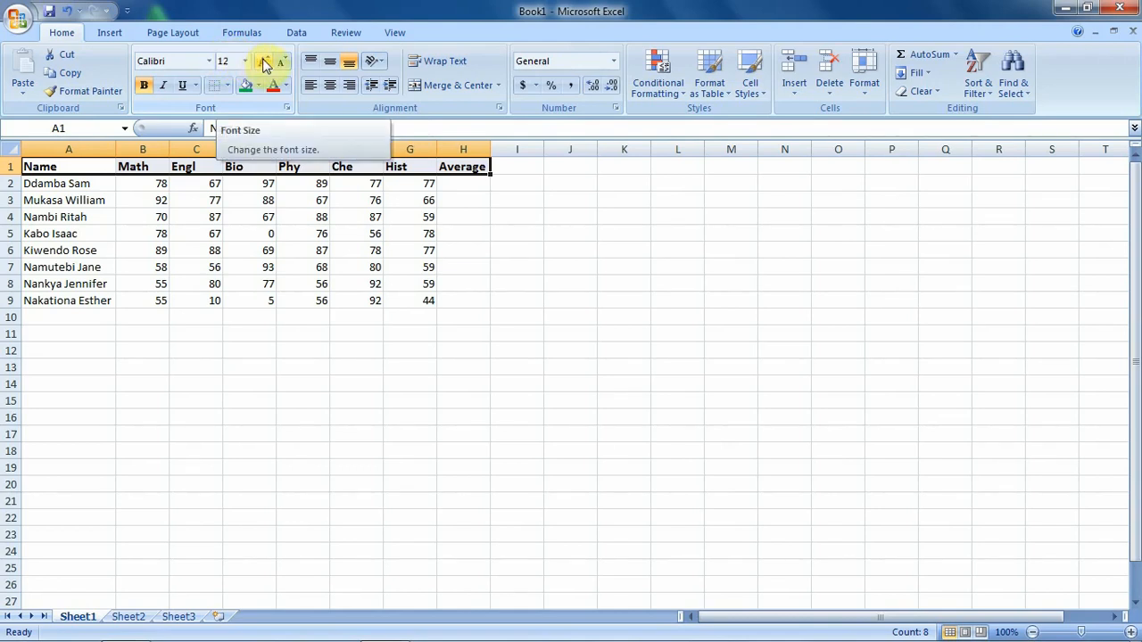
pyautogui.click(265, 61)
pyautogui.click(265, 61)
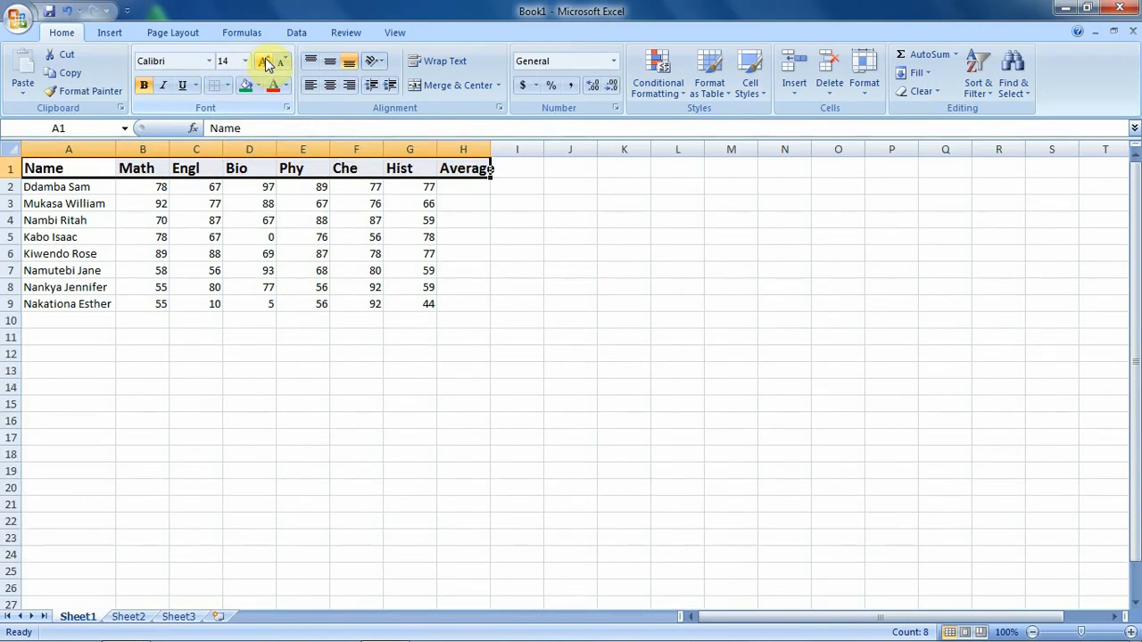
pyautogui.click(265, 61)
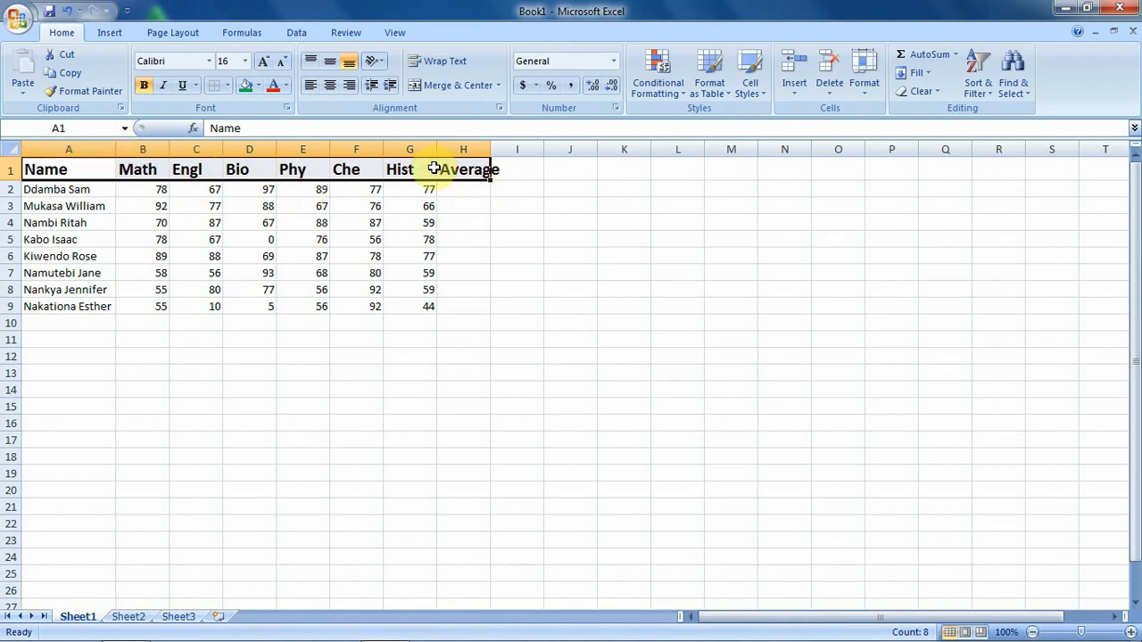
pyautogui.click(286, 85)
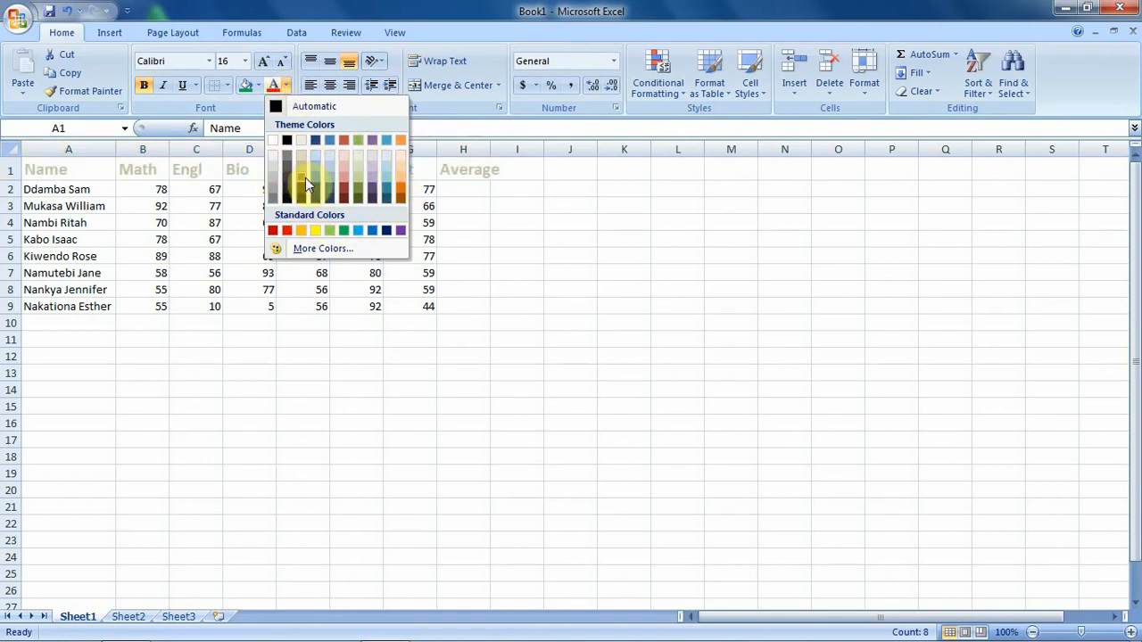
pyautogui.click(288, 230)
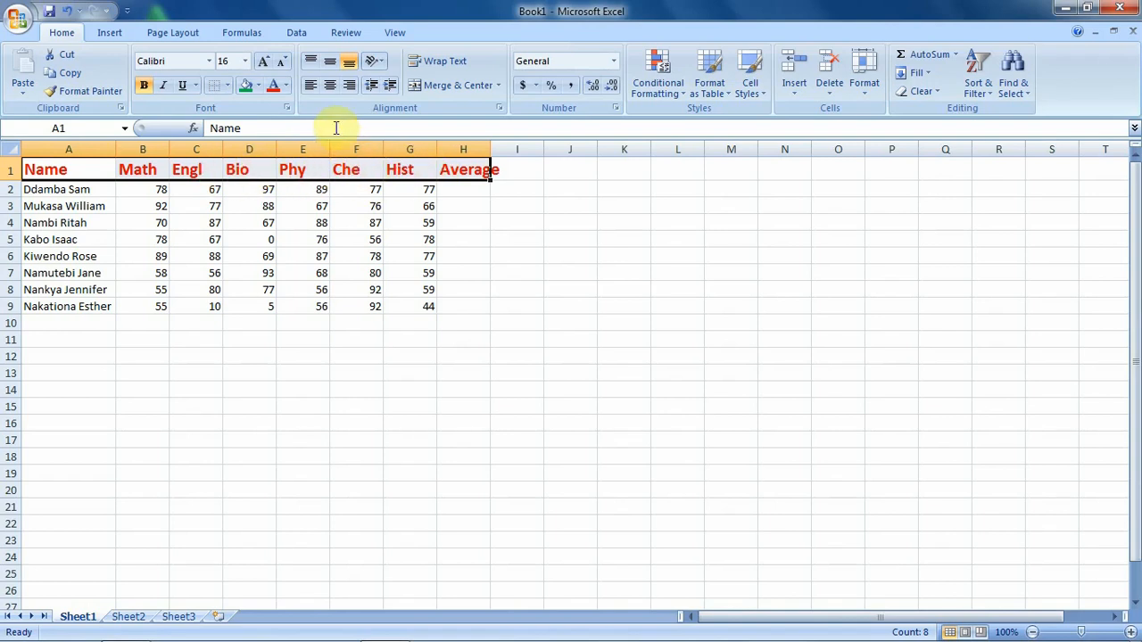
# Centre the row 1 headings horizontally and autofit column H to the Average heading
pyautogui.click(330, 87)
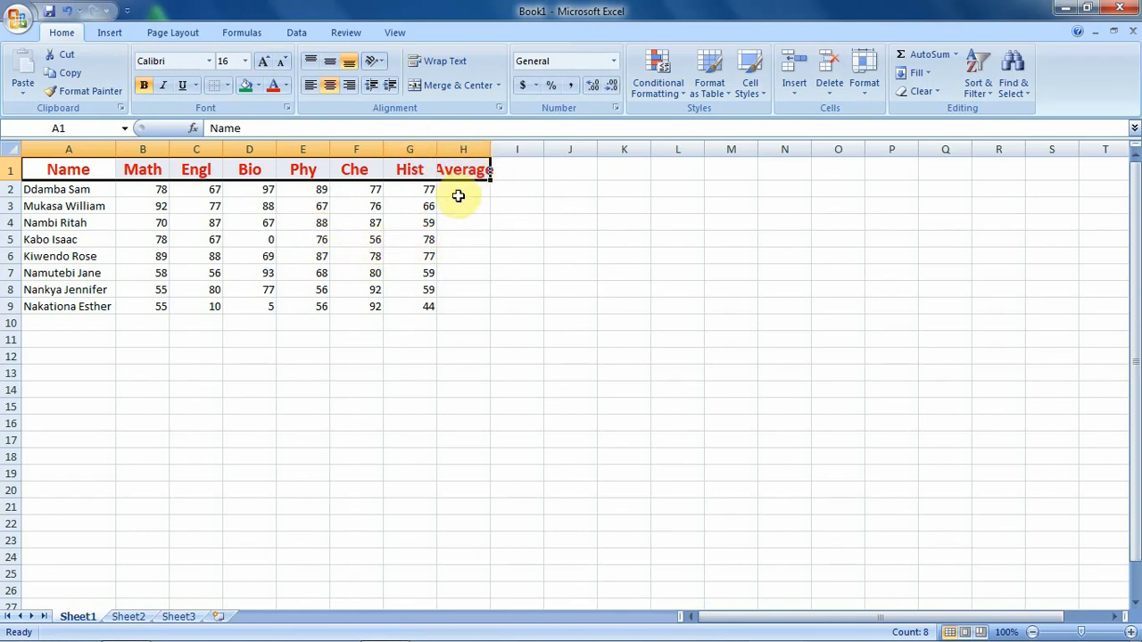
pyautogui.doubleClick(490, 149)
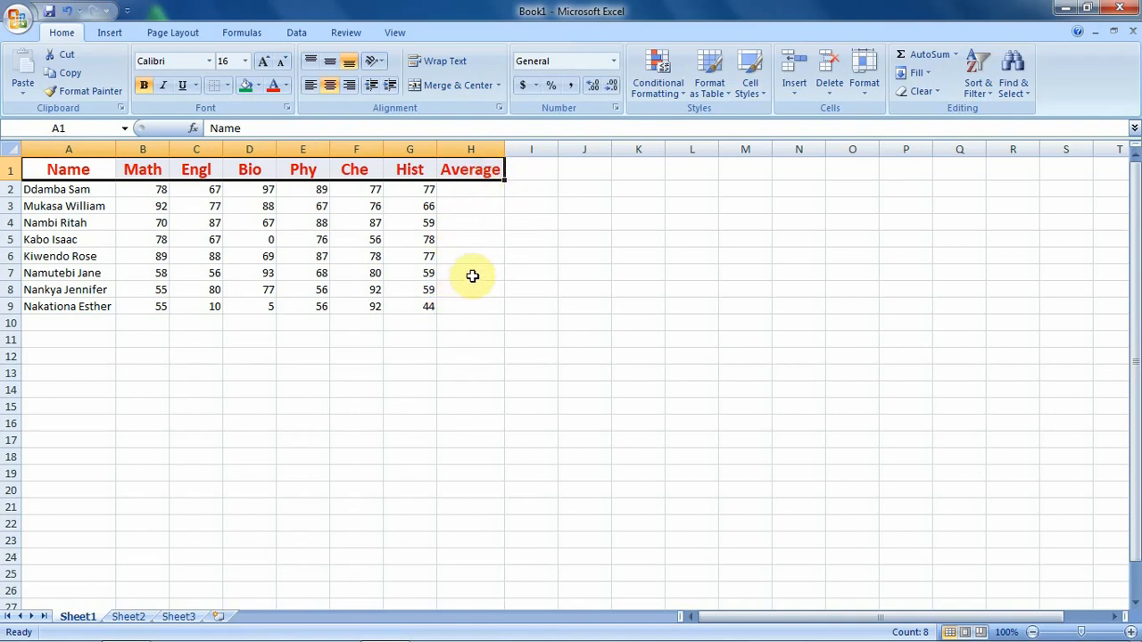
pyautogui.click(474, 211)
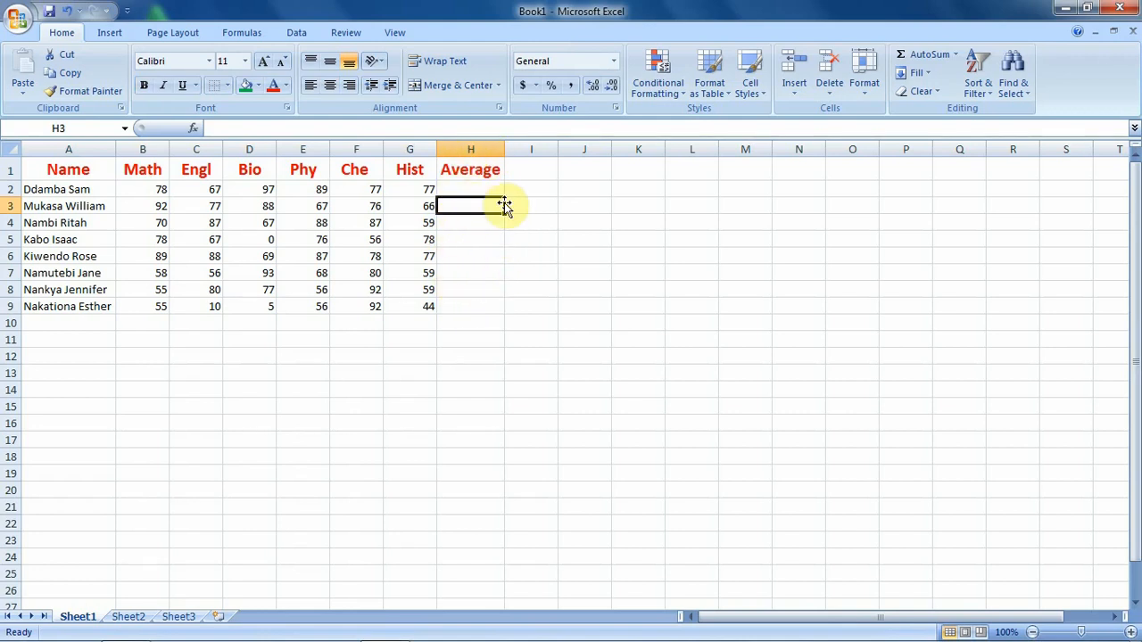
# Fill the Average column, cells H1:H9, with standard purple
pyautogui.click(478, 165)
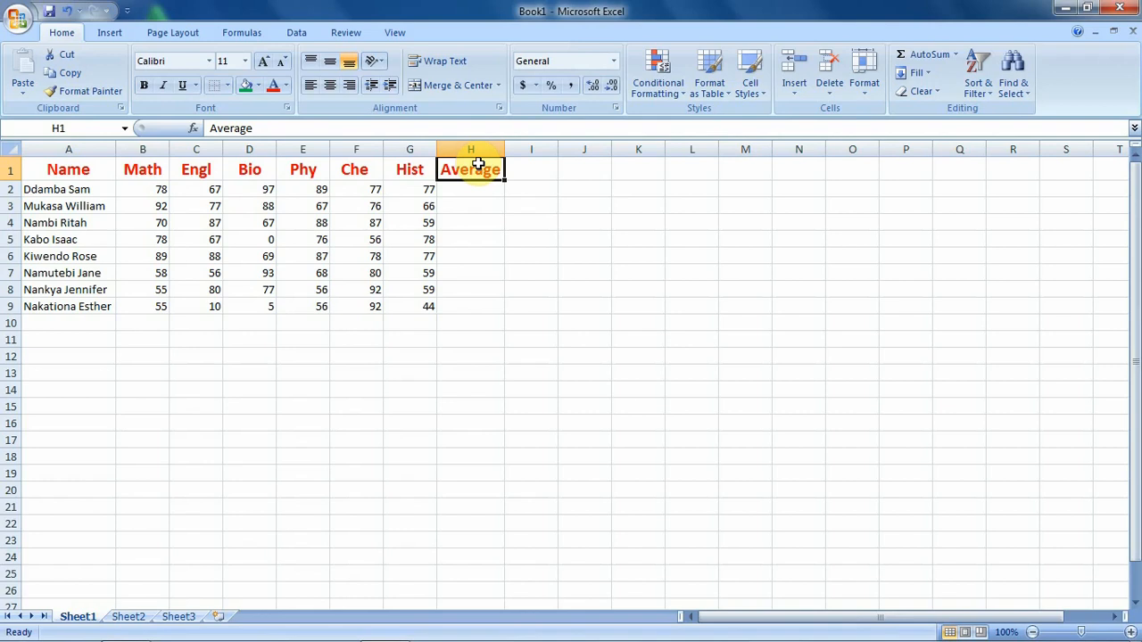
pyautogui.moveTo(479, 165); pyautogui.dragTo(473, 298)
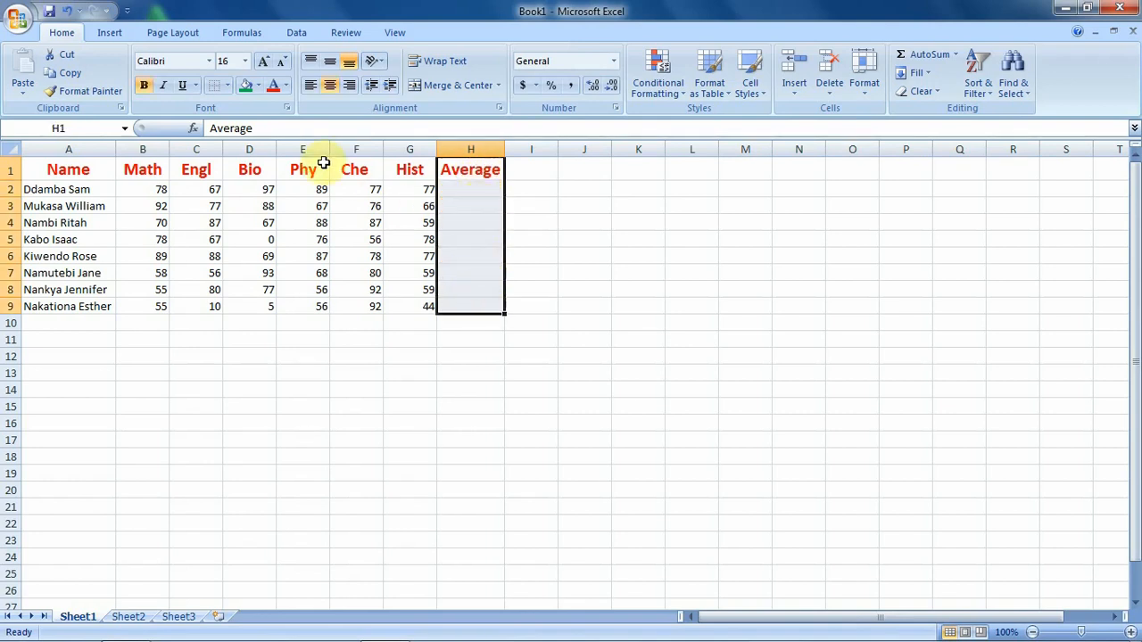
pyautogui.click(257, 89)
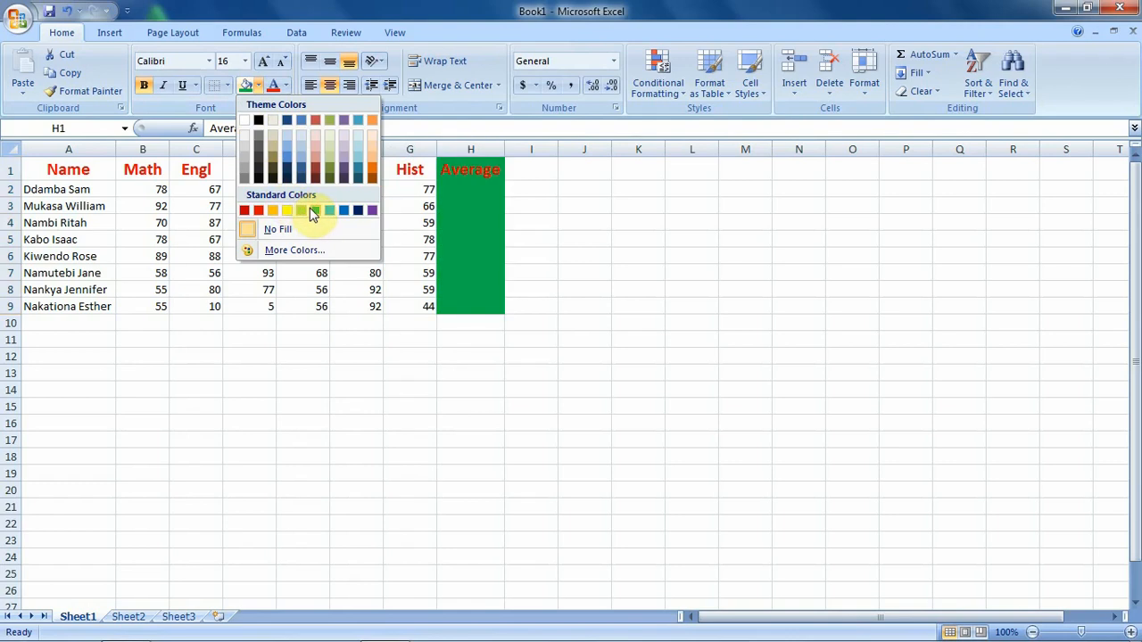
pyautogui.click(371, 210)
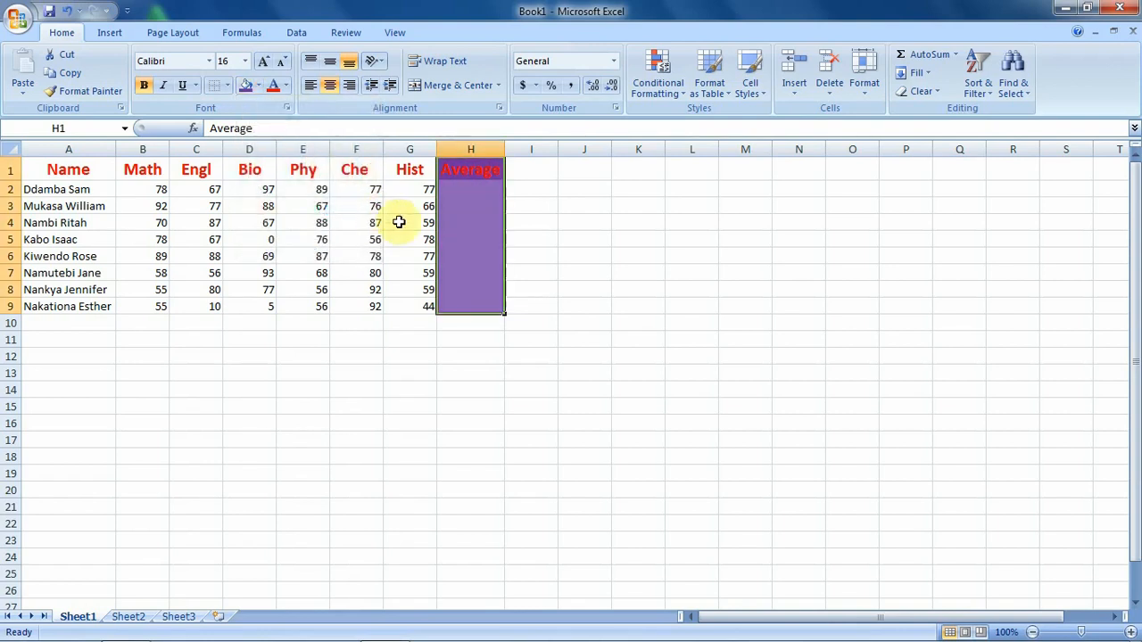
pyautogui.click(546, 223)
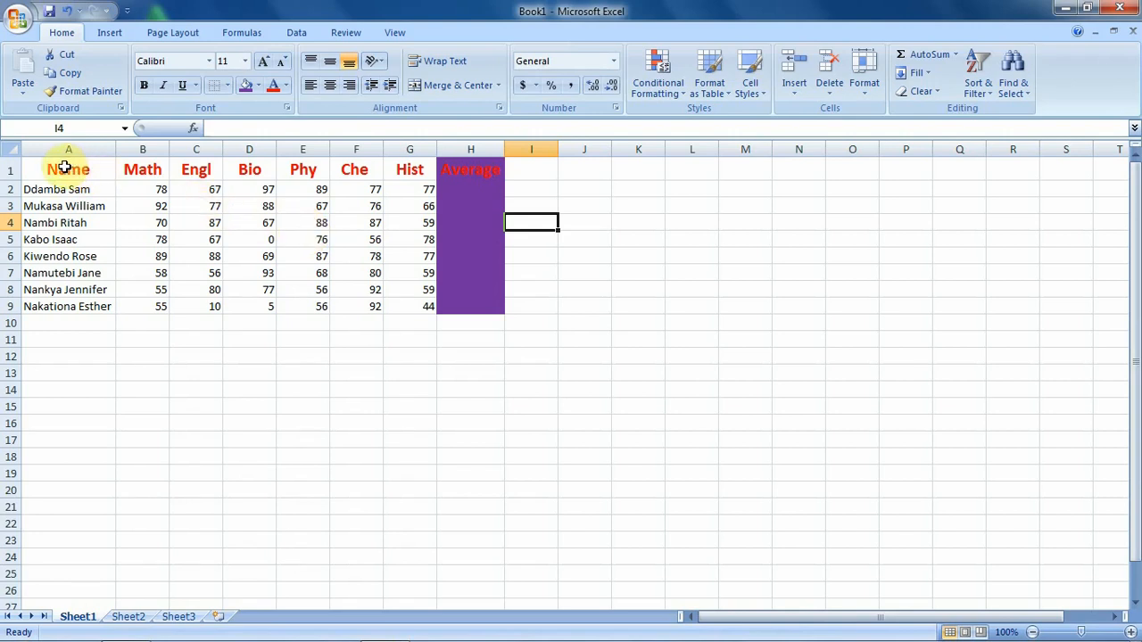
# Fill the heading cells A1:G1, from Name to Hist, with standard green
pyautogui.moveTo(60, 166); pyautogui.dragTo(395, 166)
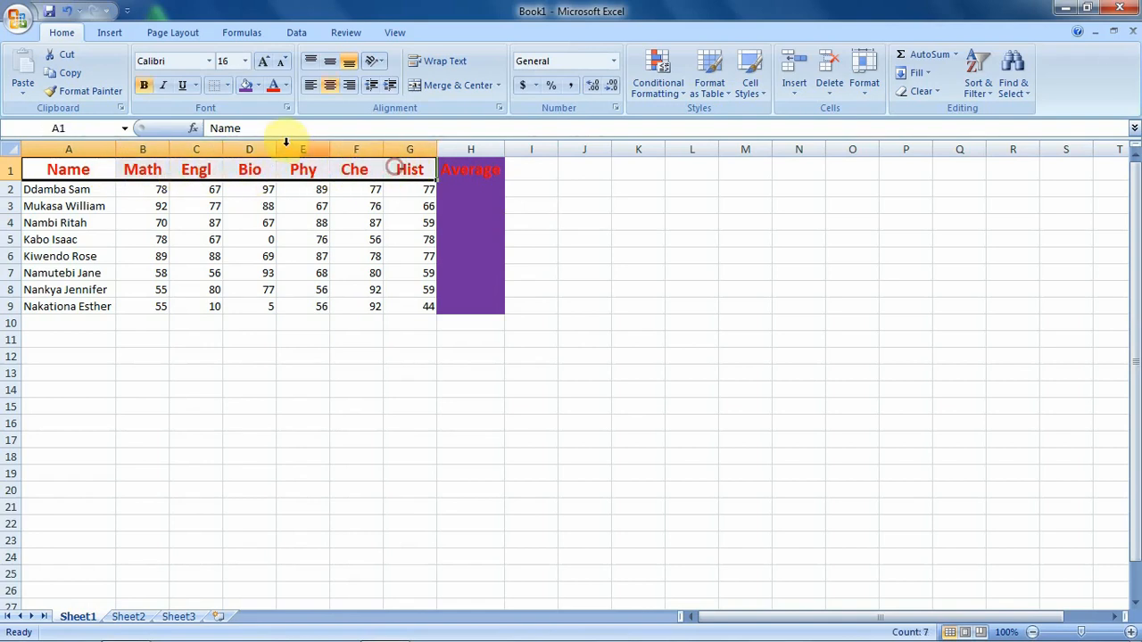
pyautogui.click(258, 85)
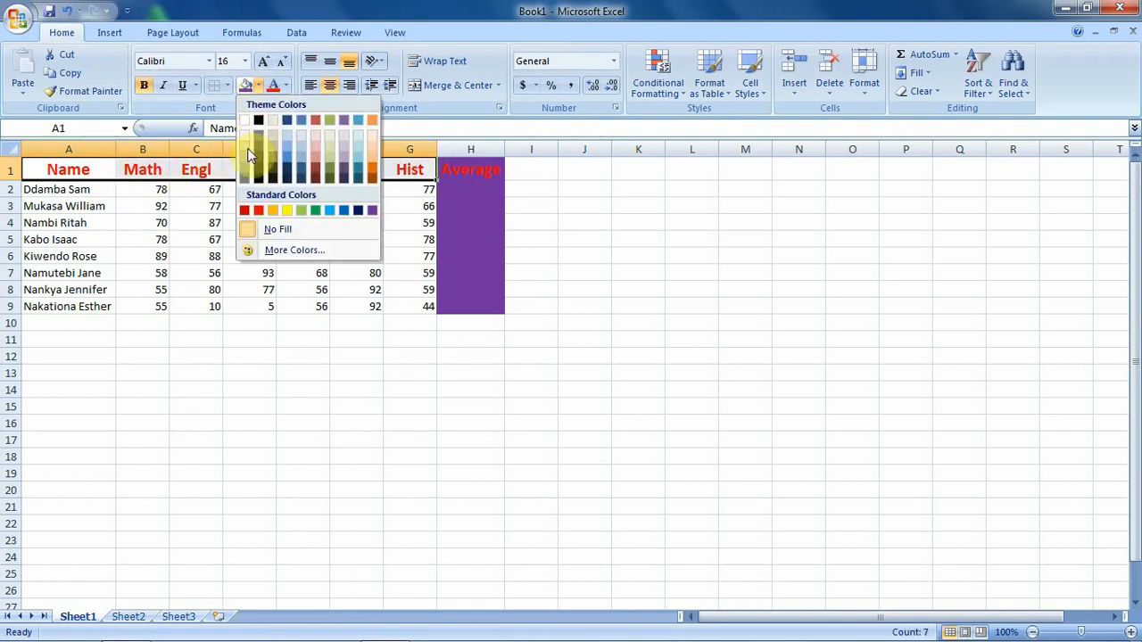
pyautogui.click(309, 211)
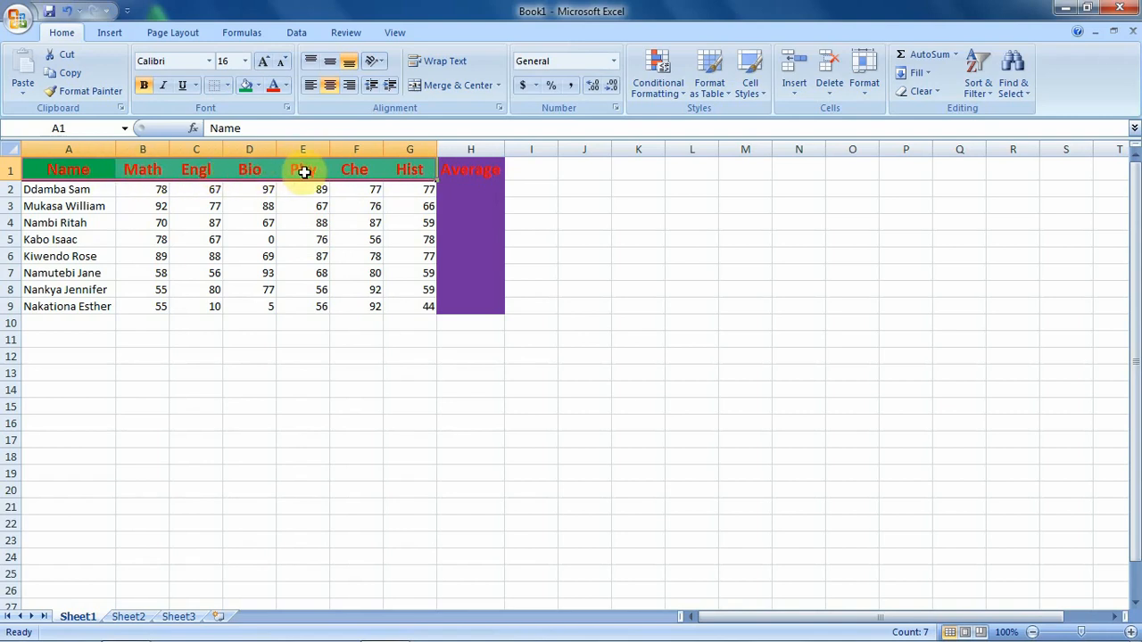
pyautogui.click(171, 169)
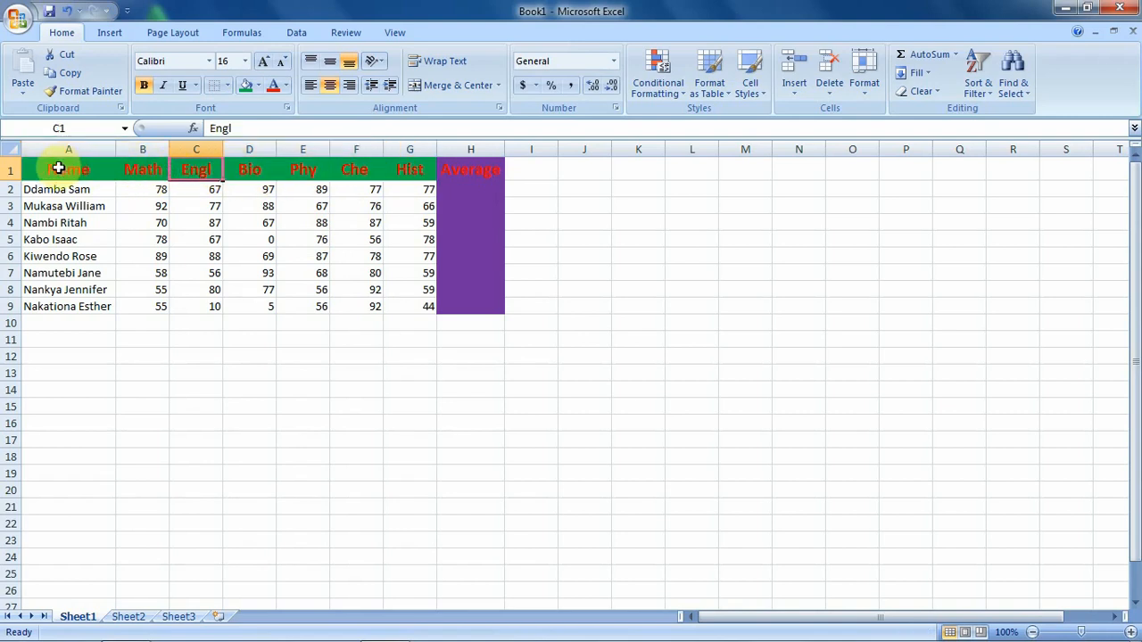
# Angle the heading text in A1:H1 counterclockwise
pyautogui.moveTo(58, 170); pyautogui.dragTo(456, 174)
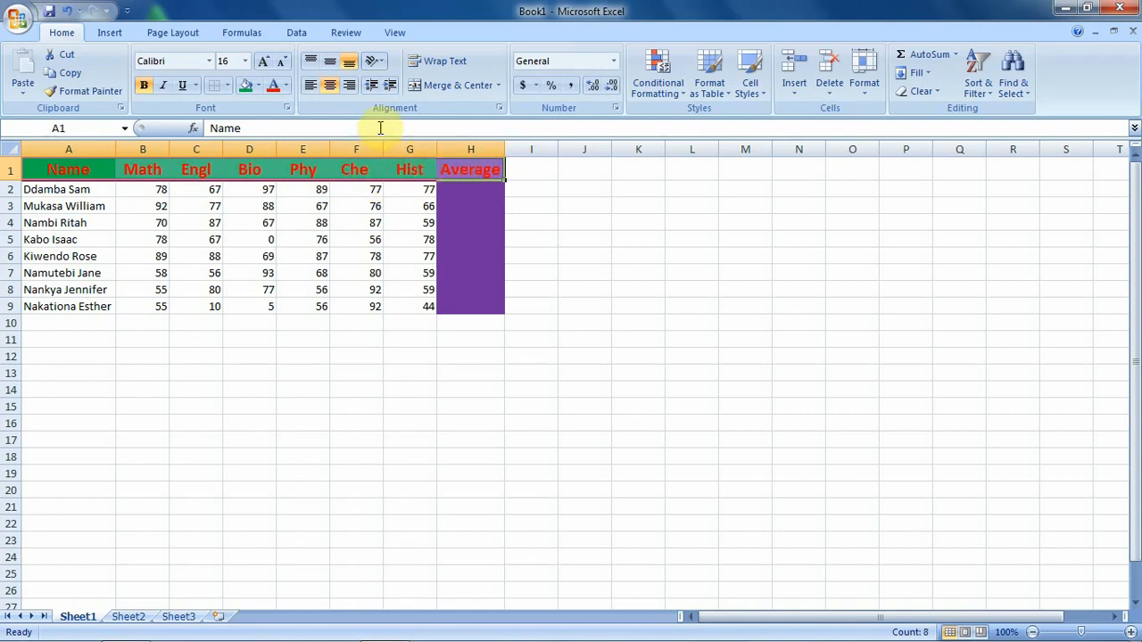
pyautogui.click(382, 65)
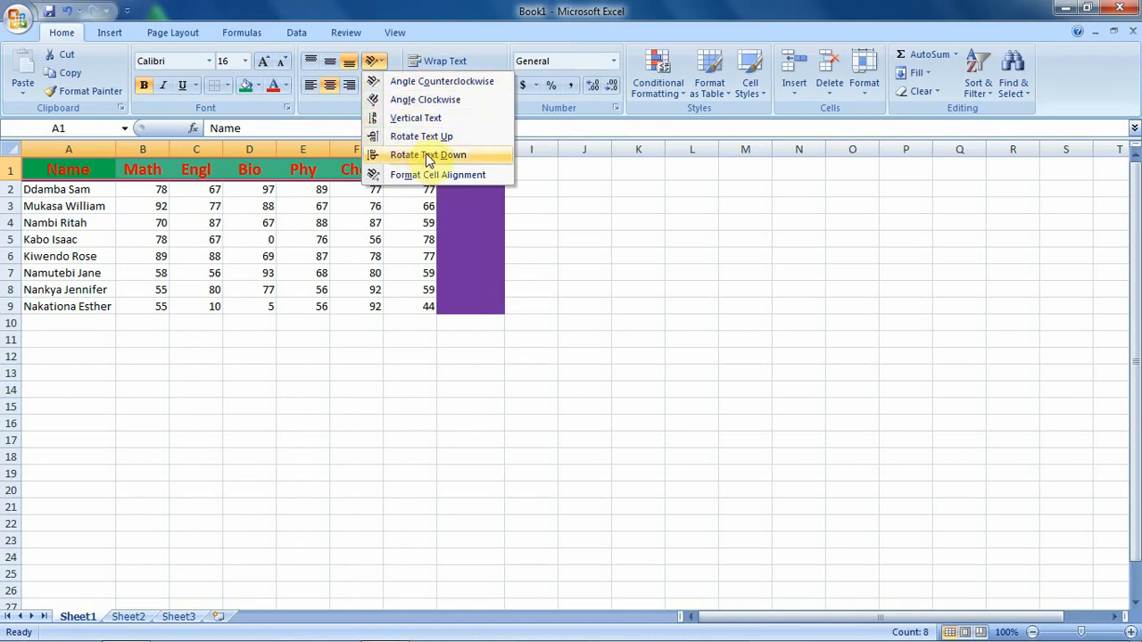
pyautogui.click(439, 82)
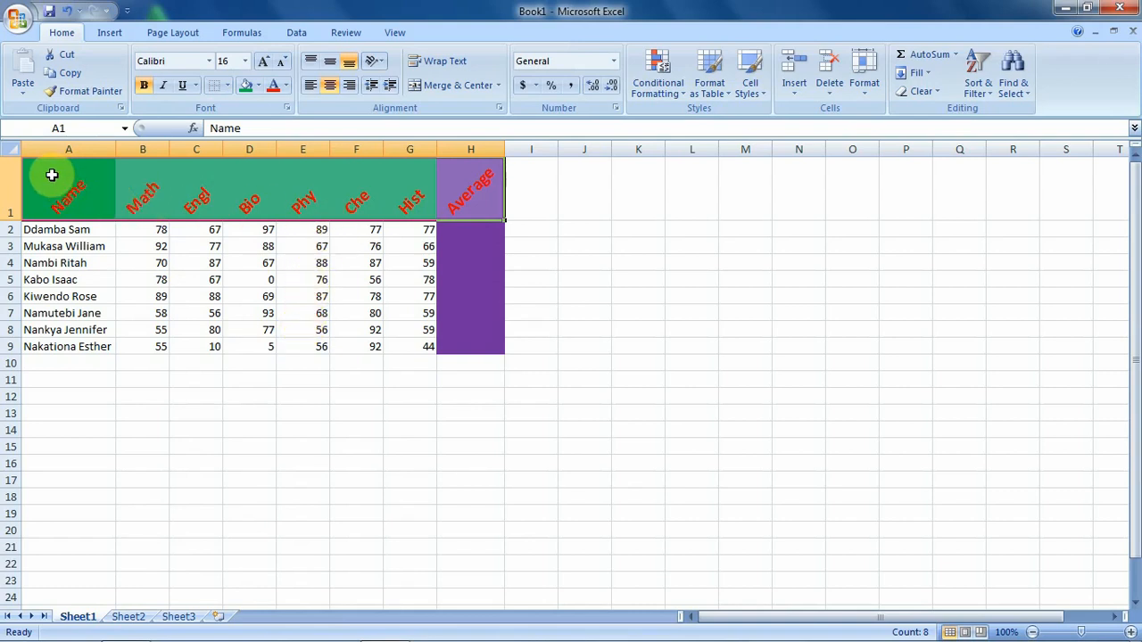
# Apply All Borders to the whole marks table, A1:H9, and deselect it
pyautogui.moveTo(51, 175); pyautogui.dragTo(461, 342)
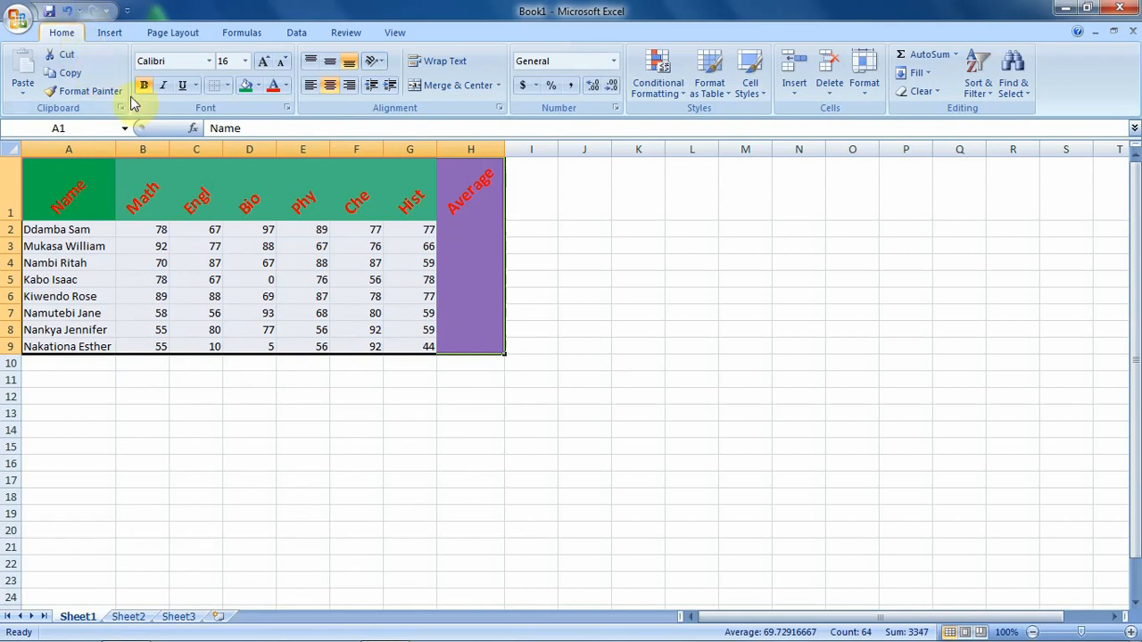
pyautogui.click(227, 86)
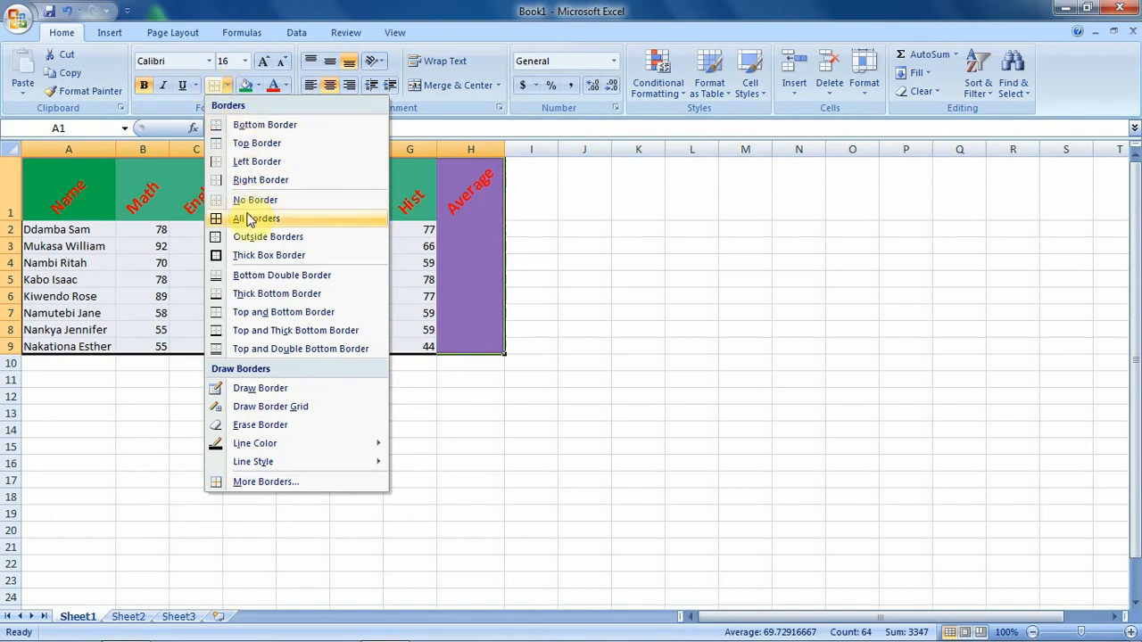
pyautogui.click(246, 222)
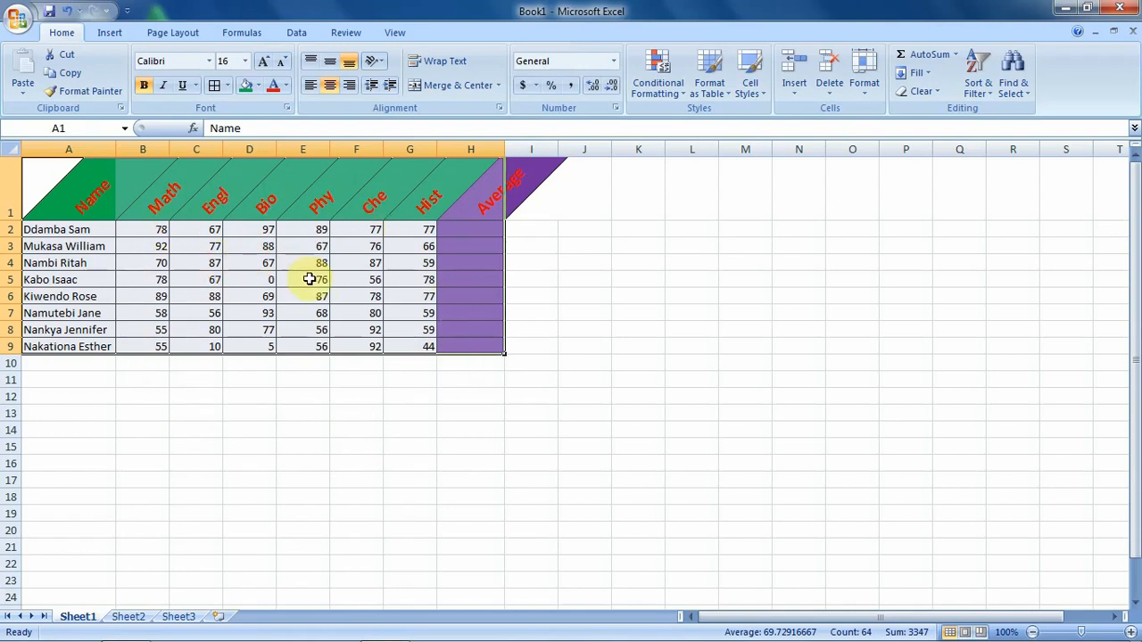
pyautogui.click(535, 258)
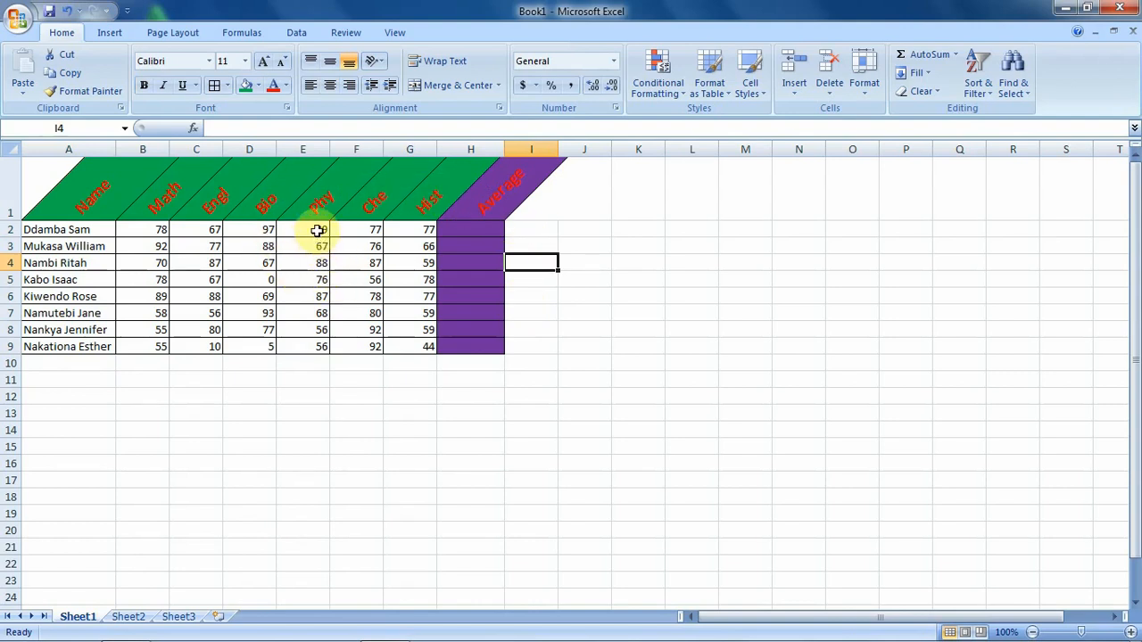
pyautogui.press('Down')
pyautogui.press('Down')
pyautogui.press('Down')
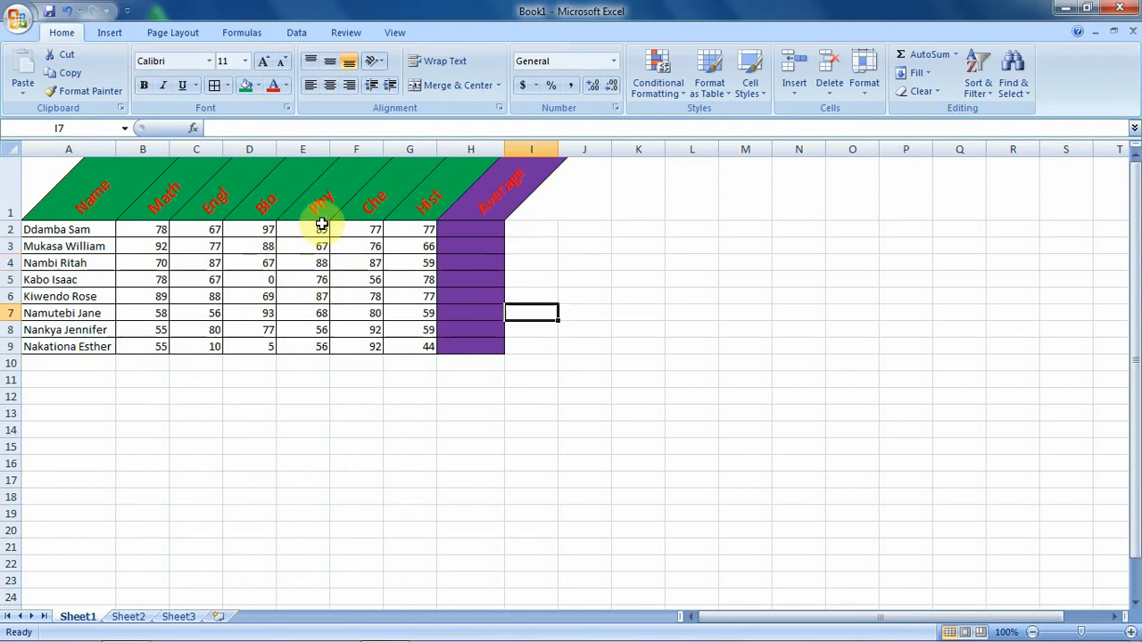